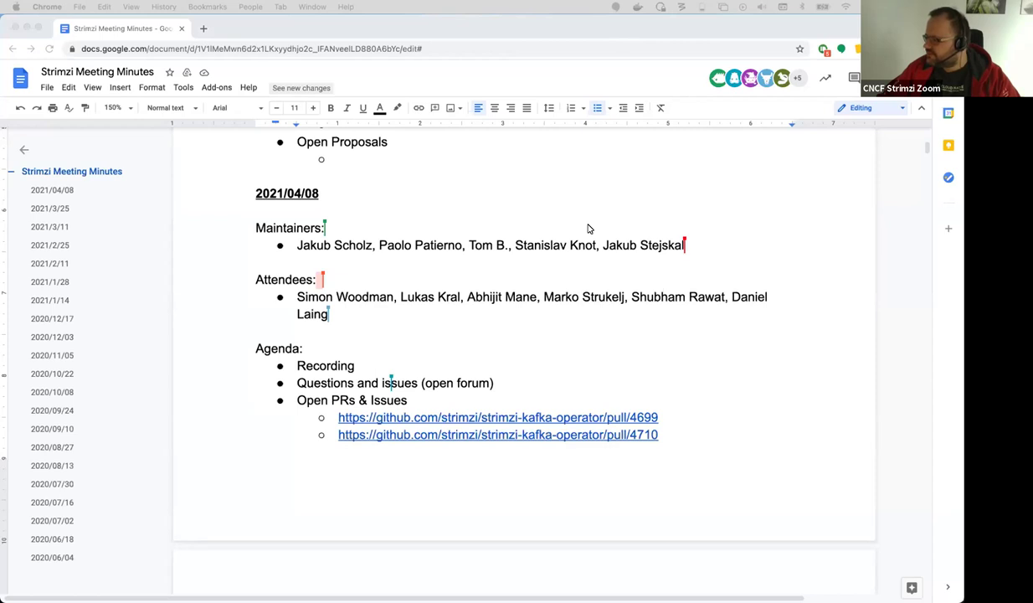
# Delete the Recording item and its empty bullet from the 2021/04/08 agenda
pyautogui.scroll(-2, 380, 296)
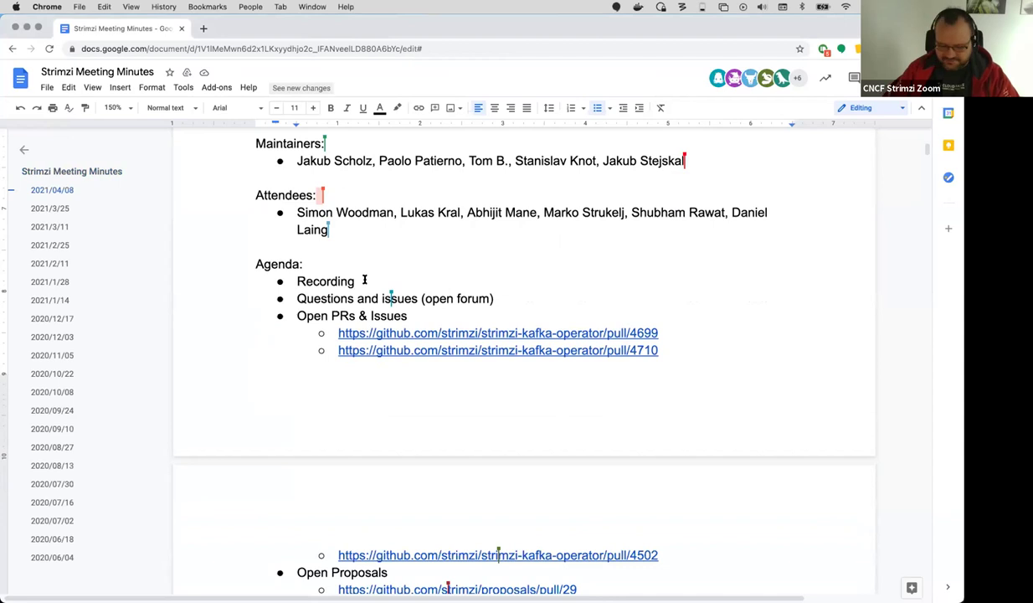
pyautogui.doubleClick(362, 280)
pyautogui.press('BackSpace')
pyautogui.press('Delete')
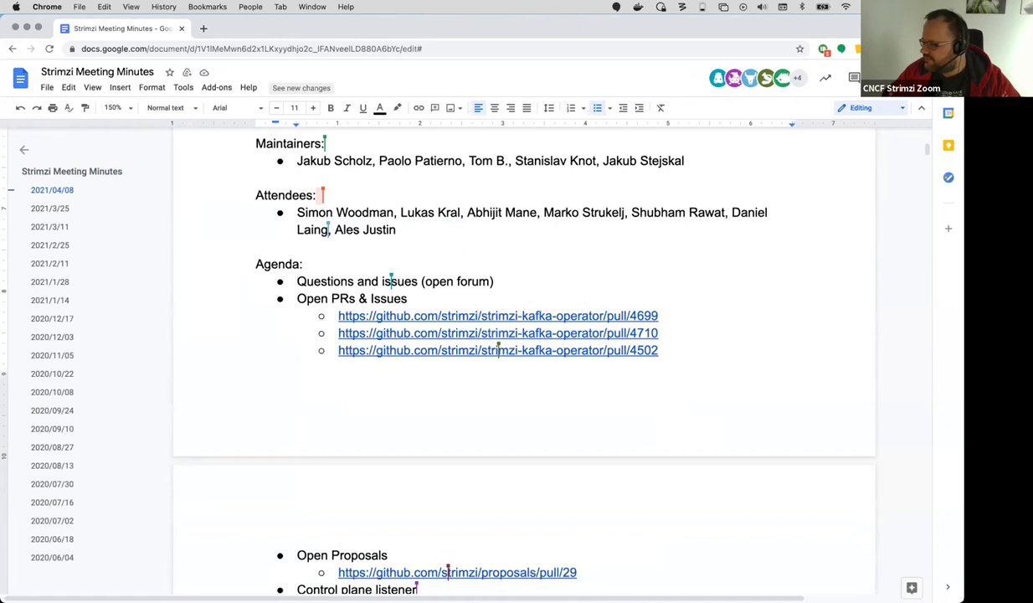
# Show the link details for PR 4699 in the Open PRs & Issues line
pyautogui.scroll(-3, 326, 225)
pyautogui.click(322, 168)
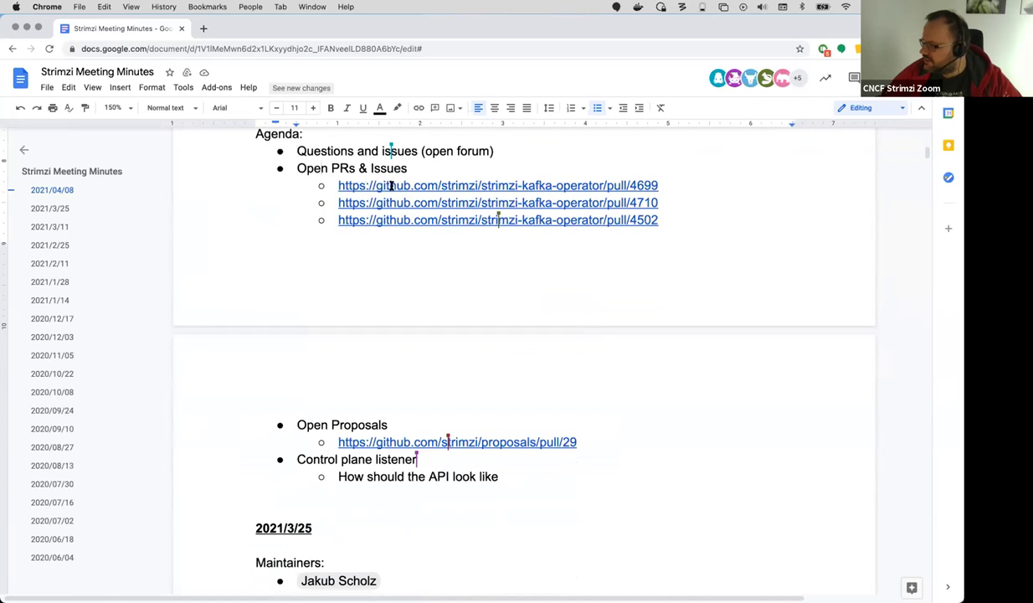
pyautogui.click(390, 185)
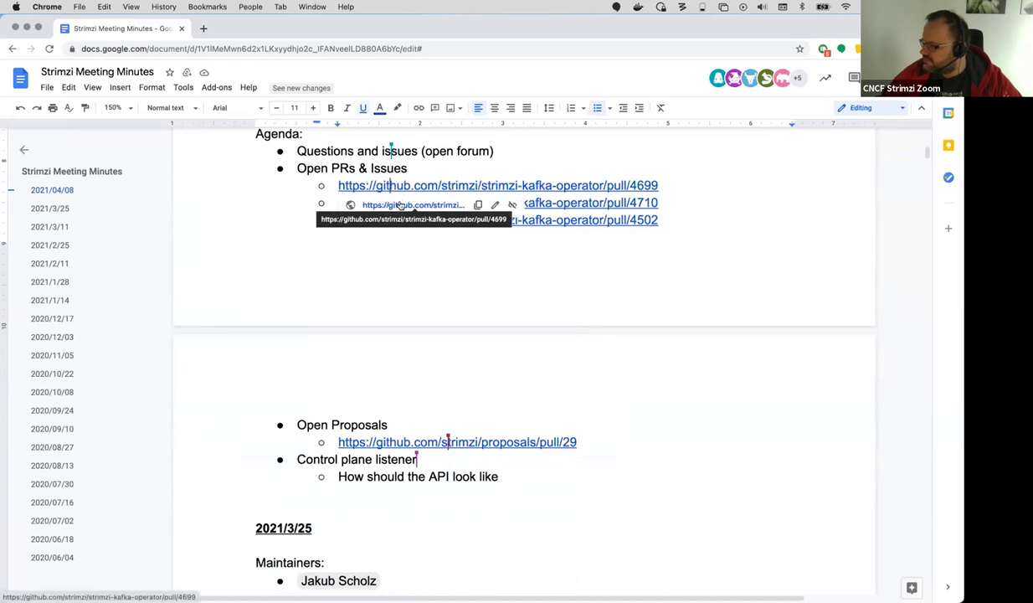
# Open pull request #4699 in a new tab and raise Chrome zoom to 125%
pyautogui.click(400, 204)
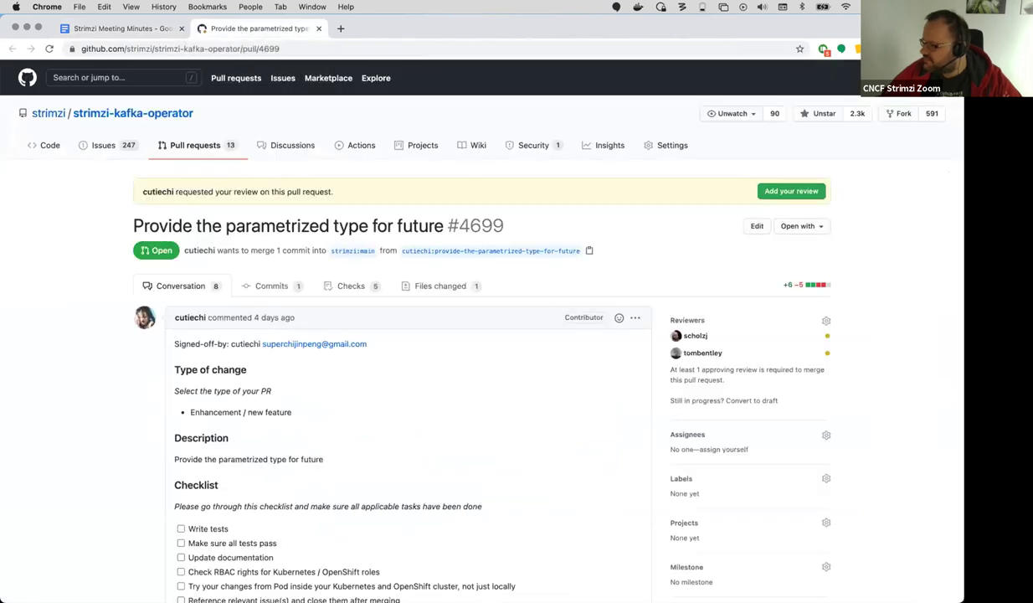
pyautogui.click(951, 49)
pyautogui.click(911, 173)
pyautogui.click(911, 173)
pyautogui.click(911, 174)
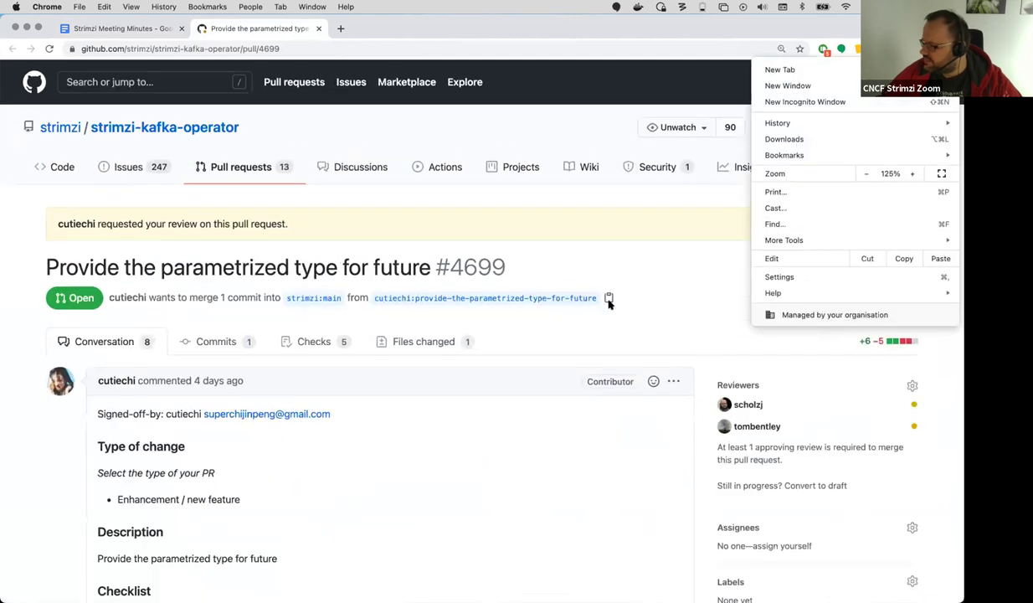
# Show the files changed in pull request #4699
pyautogui.click(549, 311)
pyautogui.scroll(-3, 419, 143)
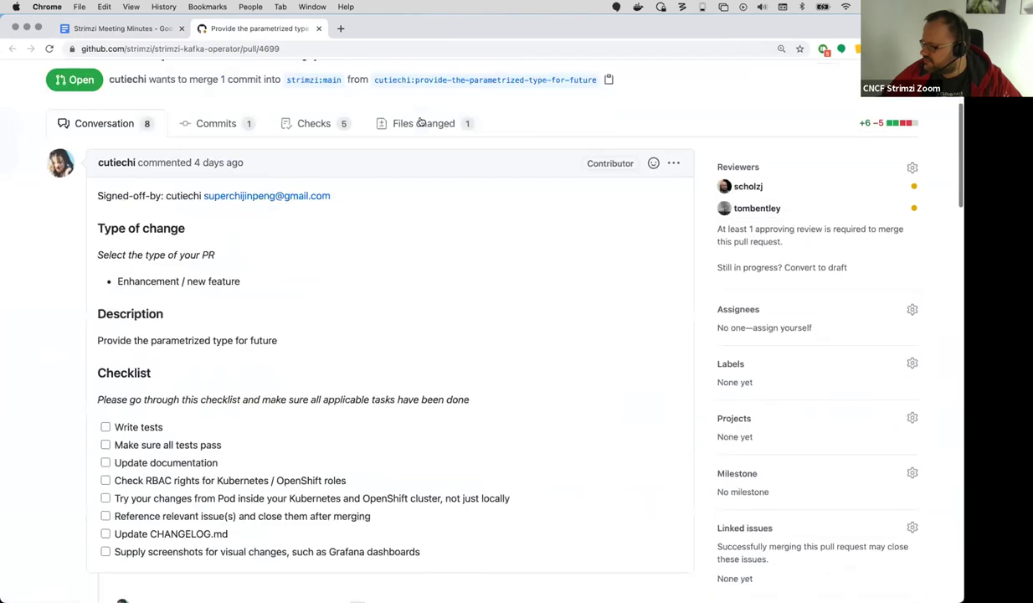
pyautogui.click(424, 117)
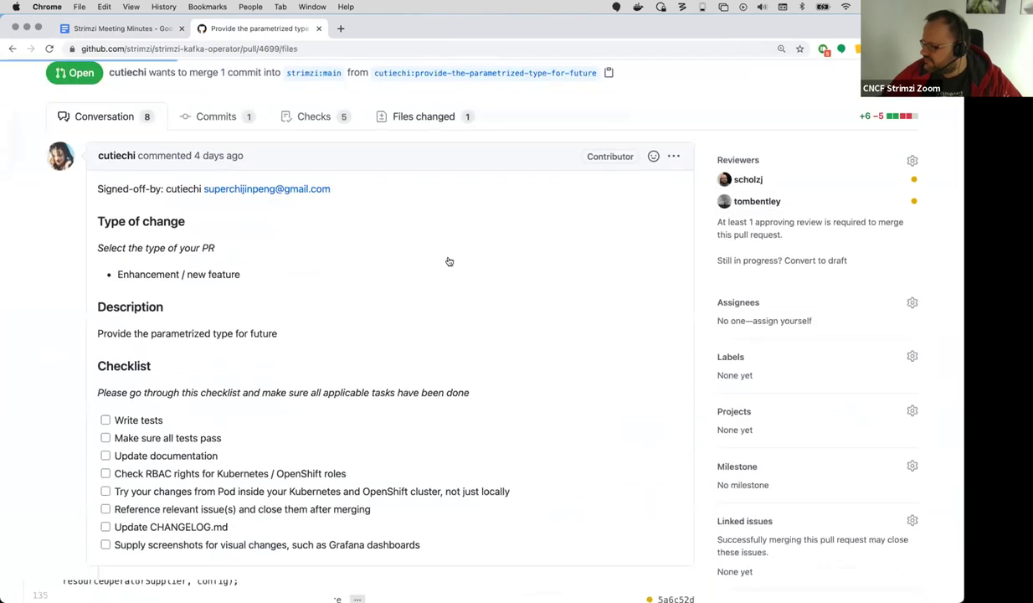
pyautogui.scroll(-5, 448, 261)
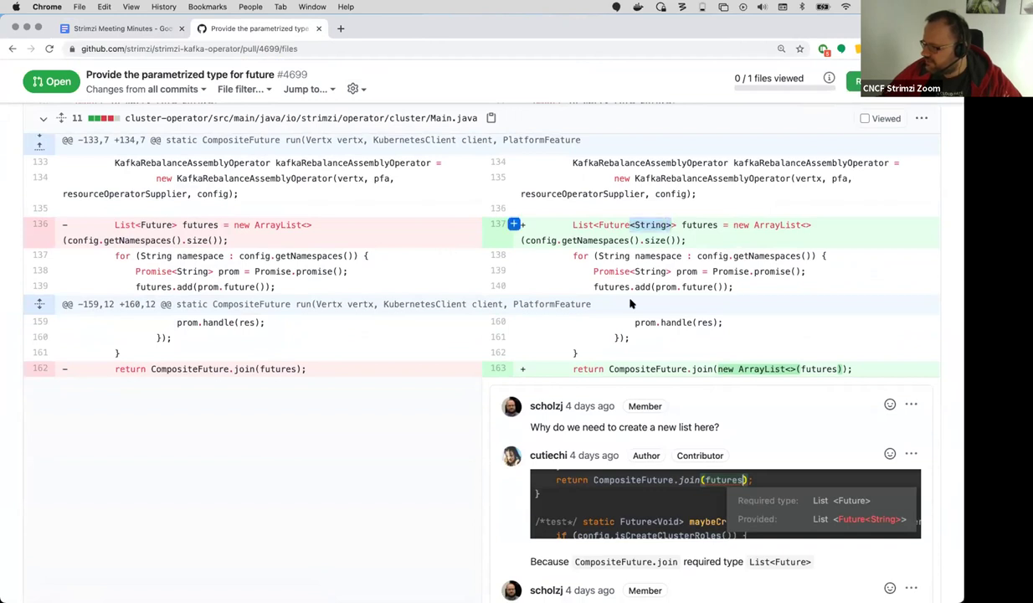
pyautogui.scroll(-1, 632, 300)
pyautogui.scroll(-2, 630, 302)
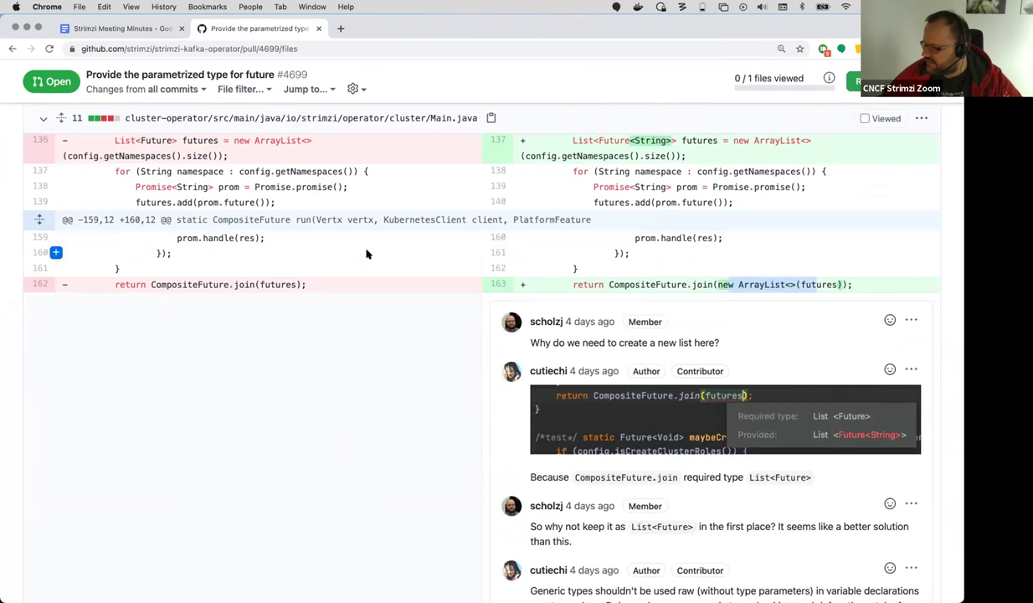
pyautogui.scroll(-7, 365, 254)
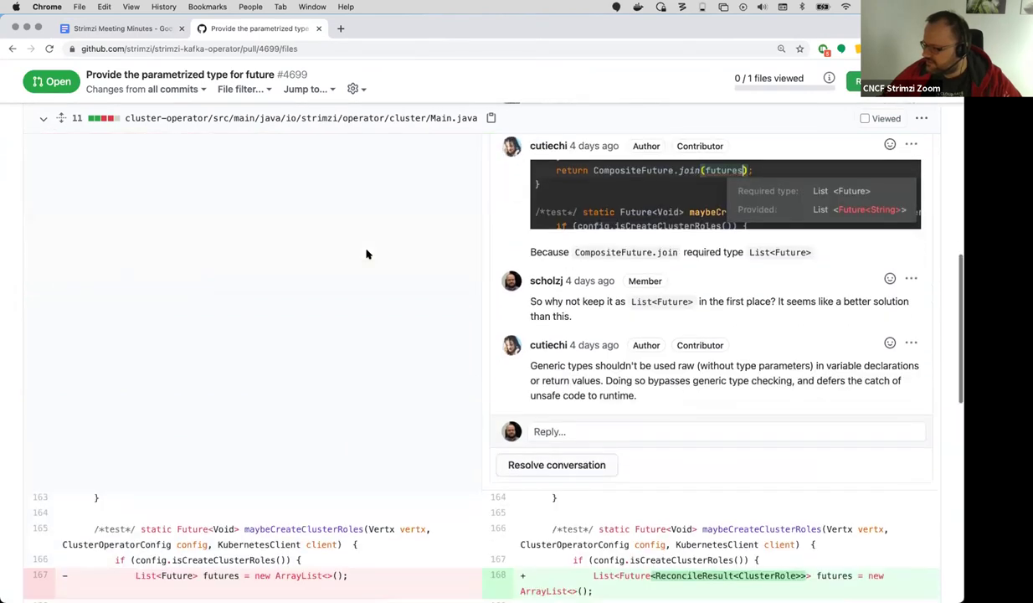
pyautogui.scroll(-10, 366, 254)
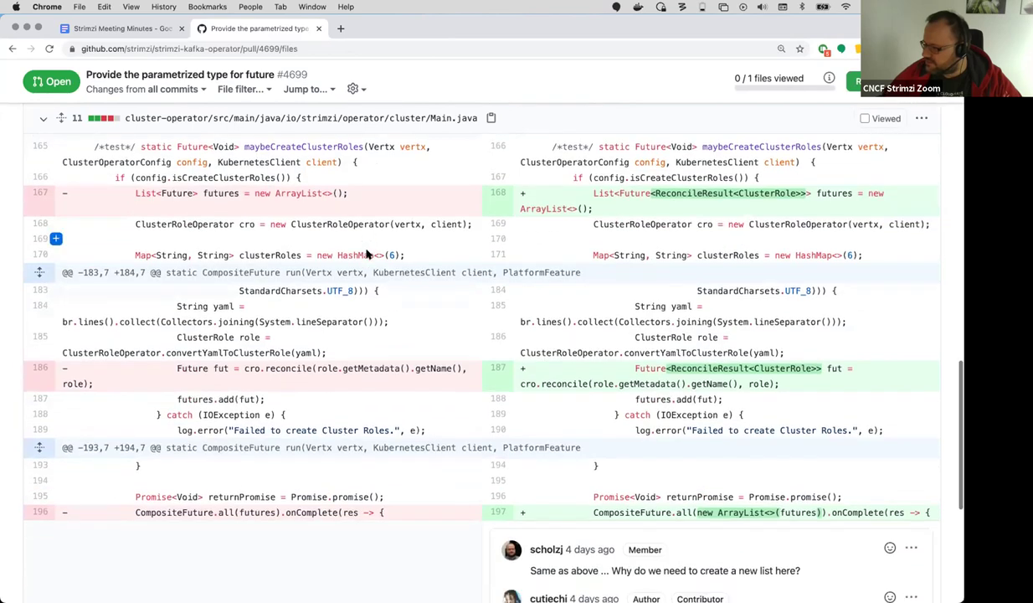
pyautogui.scroll(12, 365, 254)
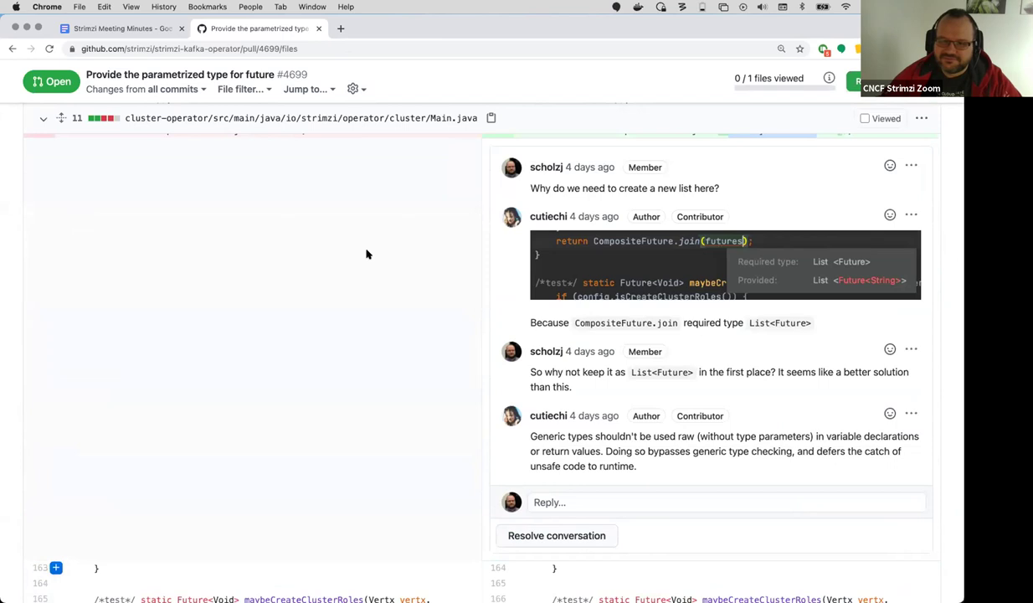
pyautogui.scroll(5, 366, 254)
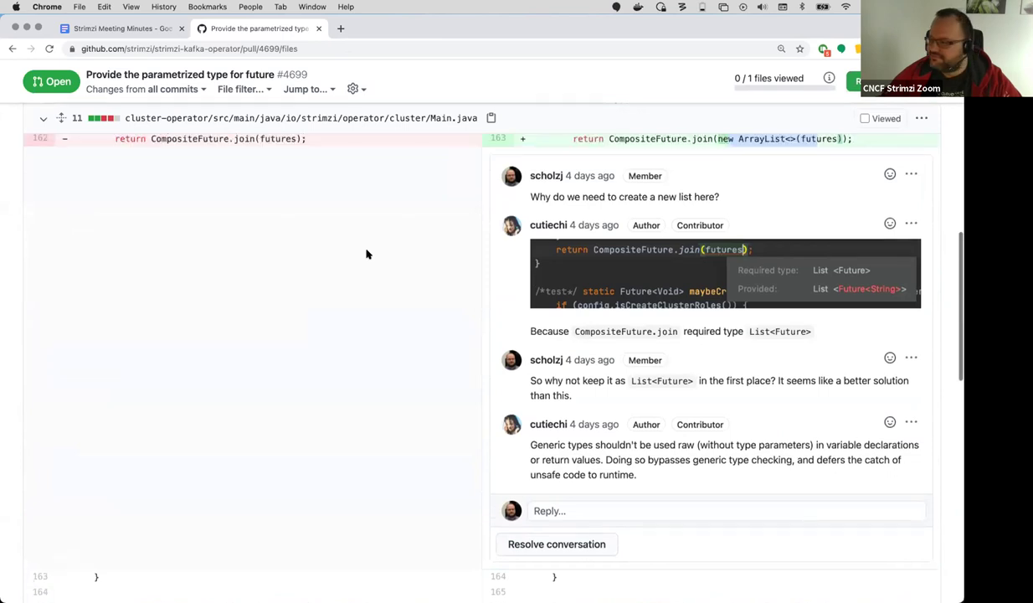
pyautogui.scroll(1, 366, 253)
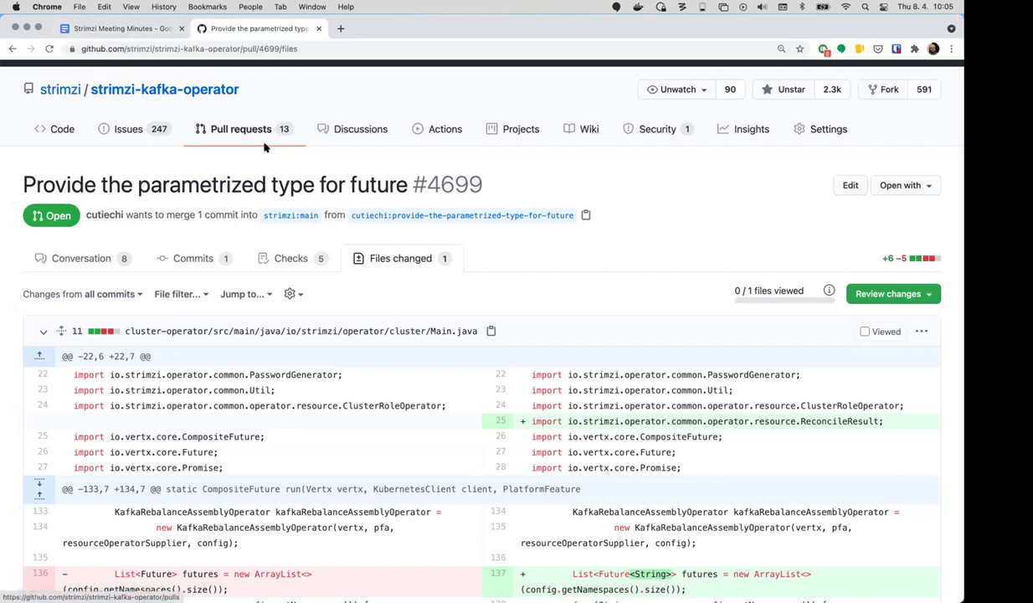
pyautogui.scroll(-3, 242, 176)
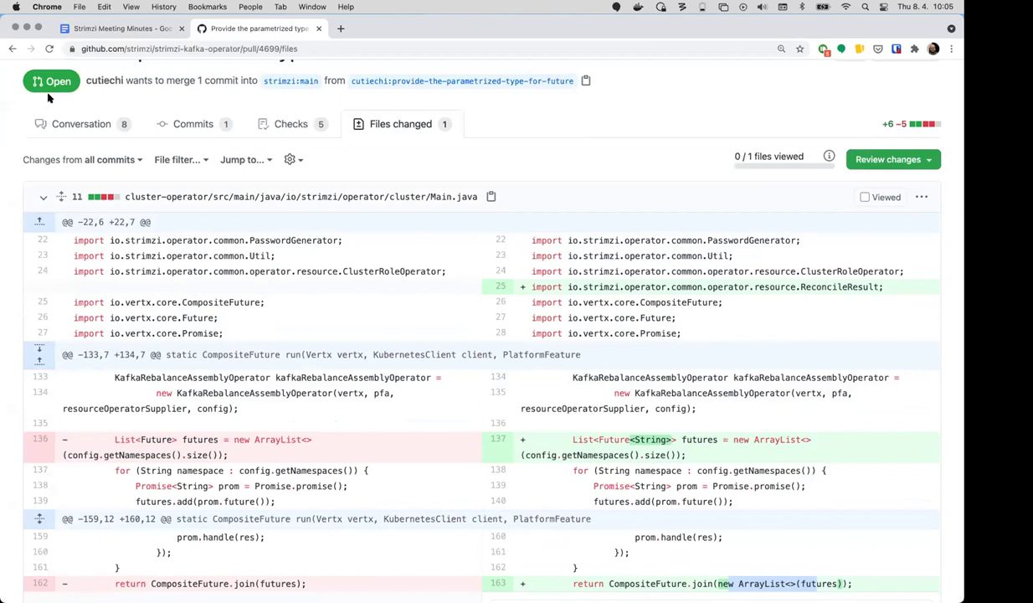
pyautogui.scroll(-4, 100, 234)
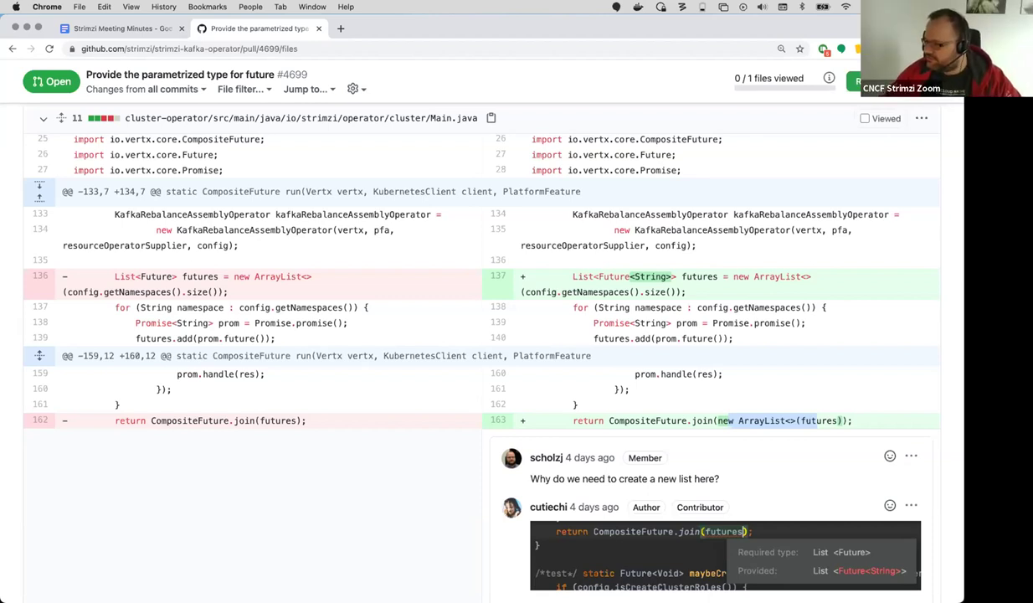
pyautogui.scroll(-5, 353, 416)
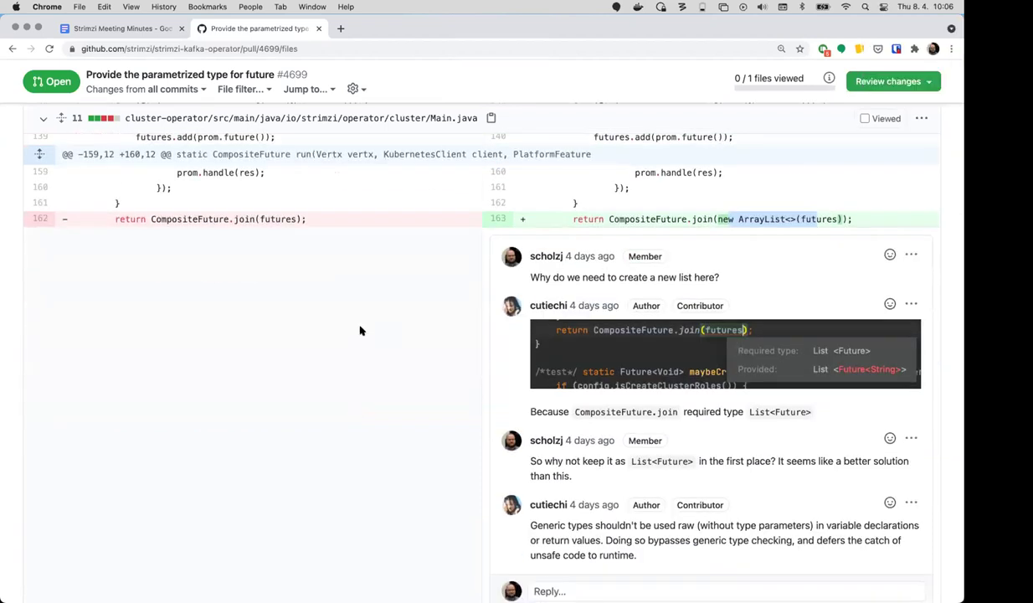
pyautogui.scroll(3, 360, 331)
pyautogui.scroll(6, 360, 331)
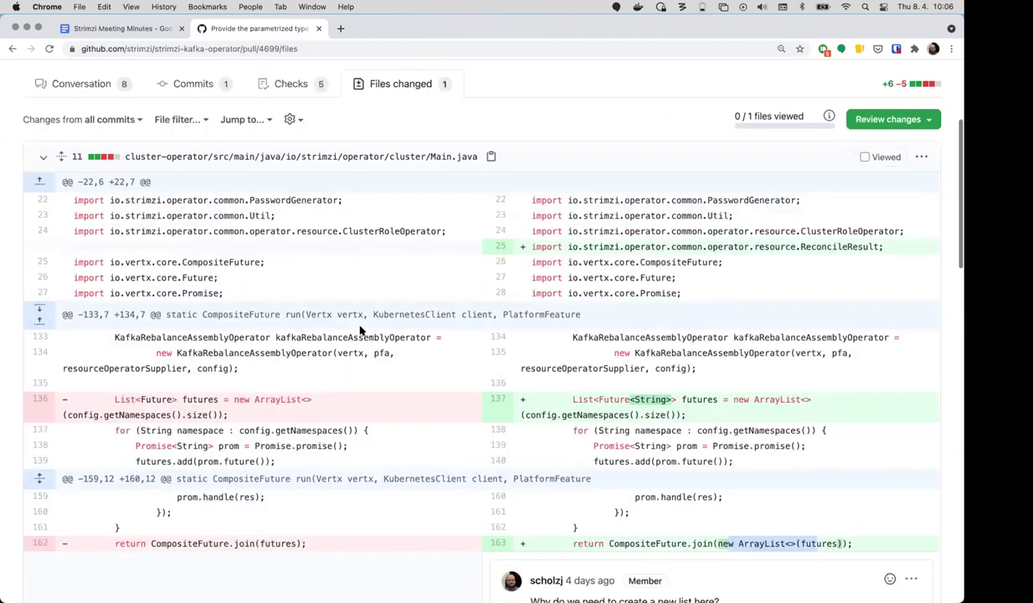
# Add a sub-note under pull/4699: a reviewer will look; just cast it instead of creating new list
pyautogui.click(98, 29)
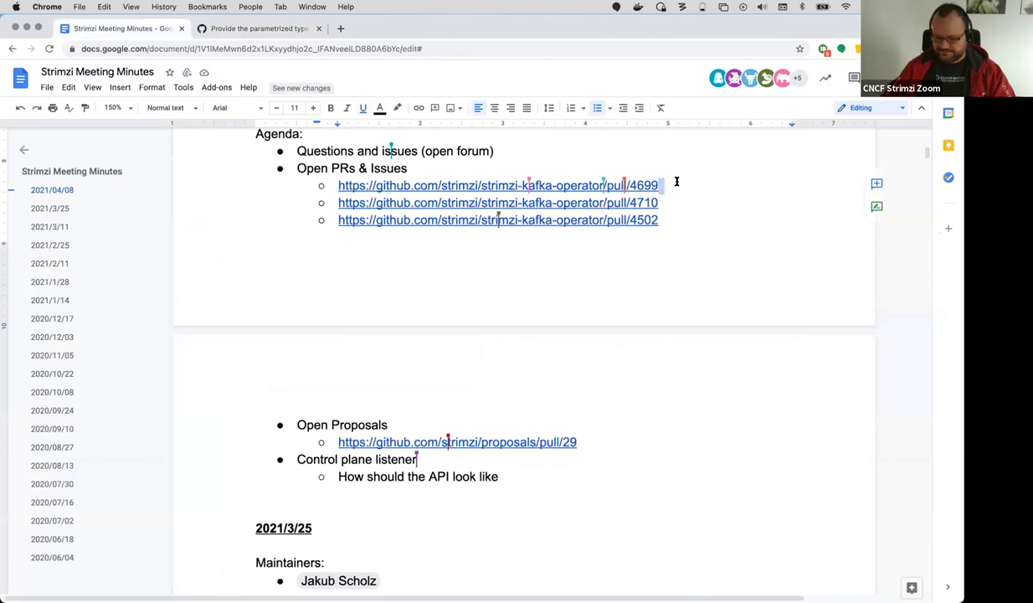
pyautogui.press('Return')
pyautogui.press('Tab')
pyautogui.write('To')
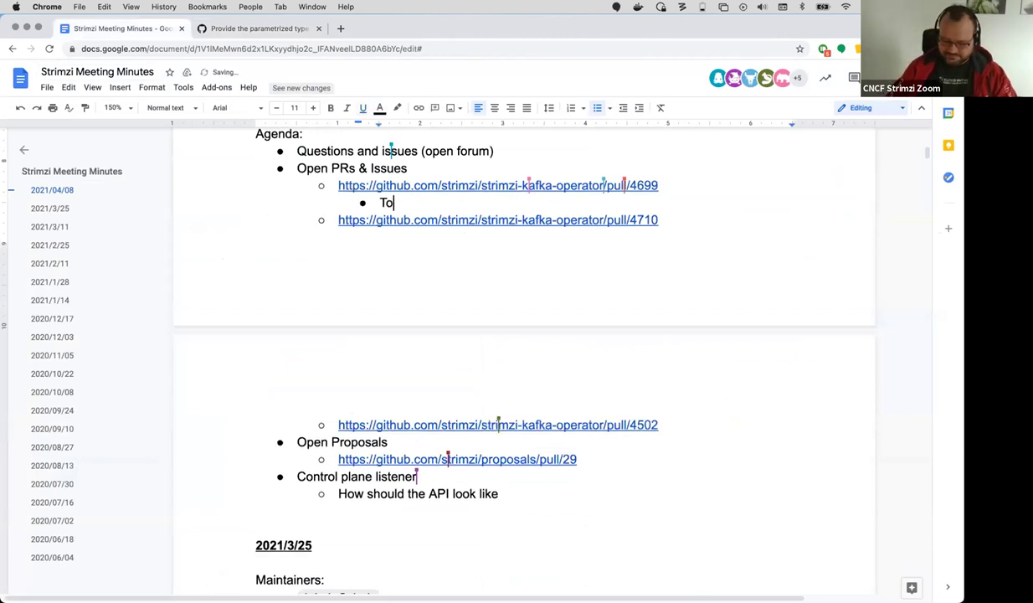
pyautogui.write('m Bentley')
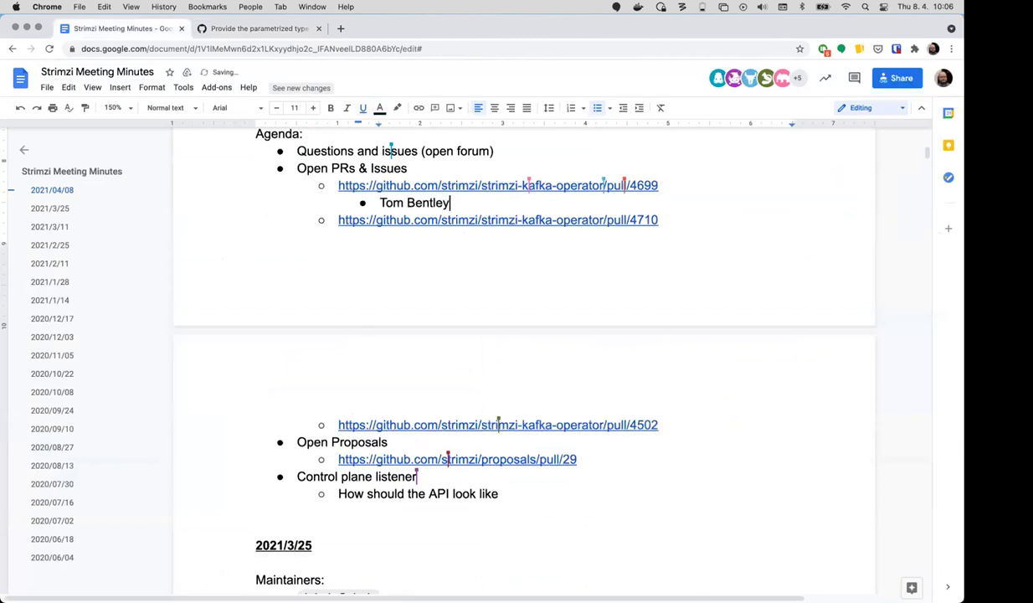
pyautogui.write(' will have a loo')
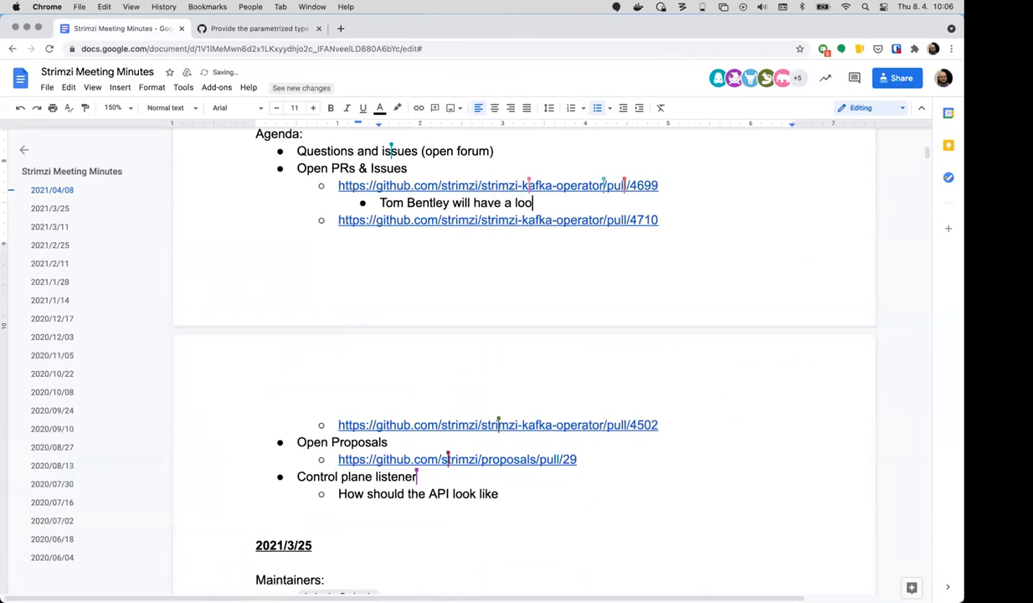
pyautogui.write('k - it should be pos')
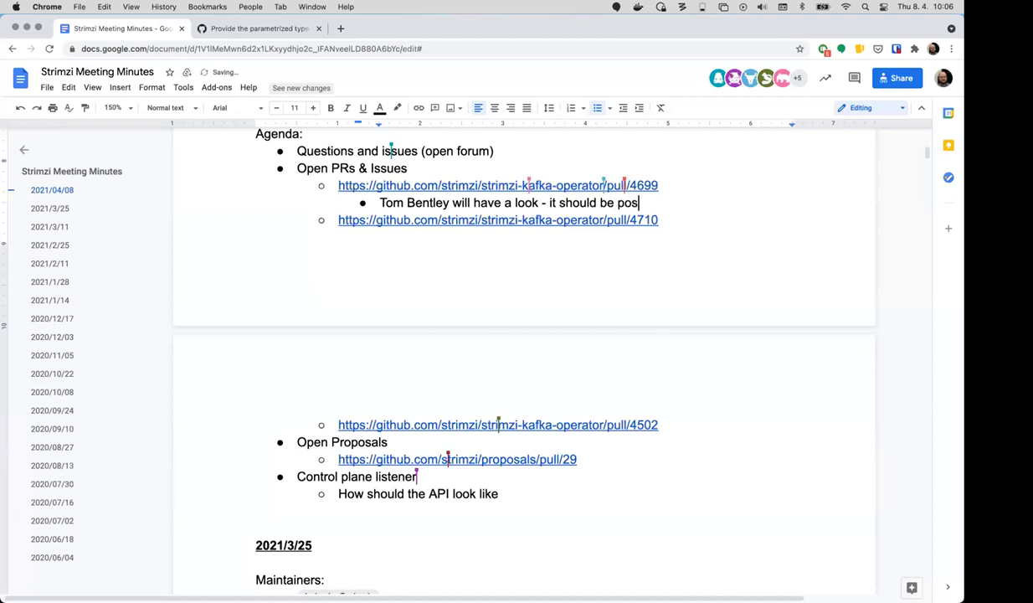
pyautogui.write('sible to just ca')
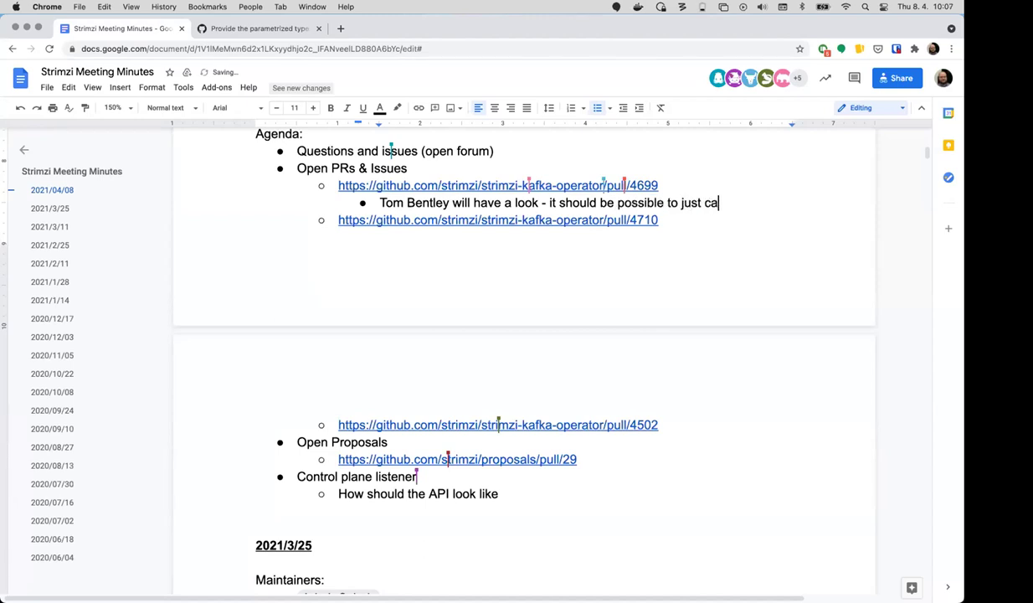
pyautogui.write('st it instead o')
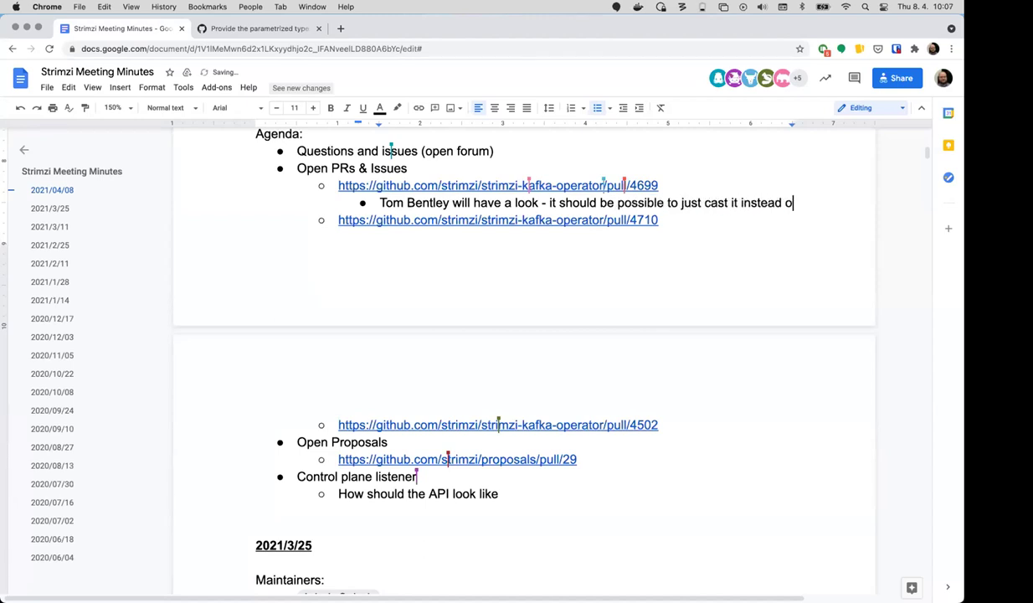
pyautogui.write('f creating new list')
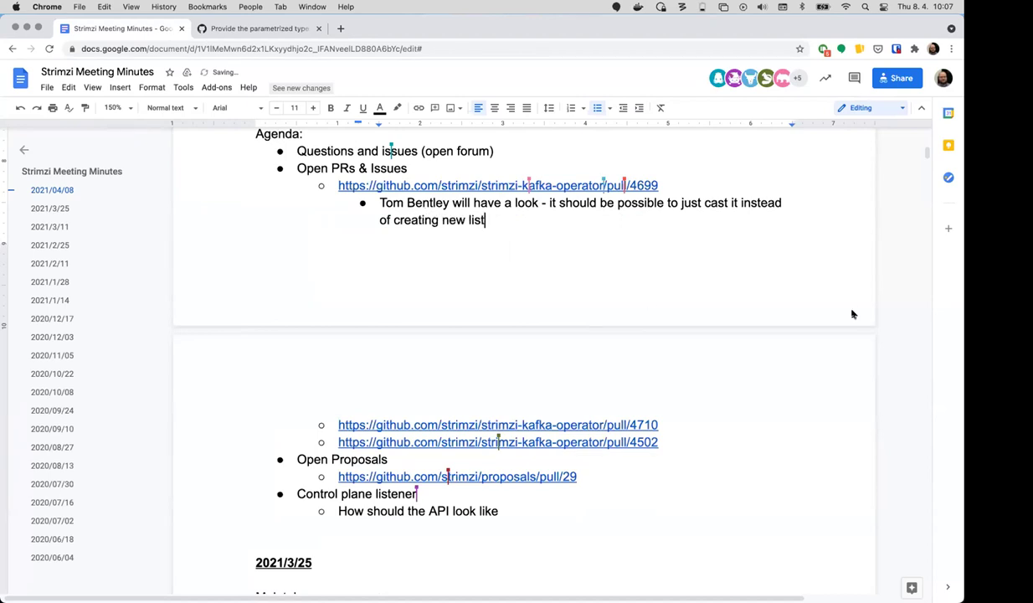
pyautogui.click(465, 423)
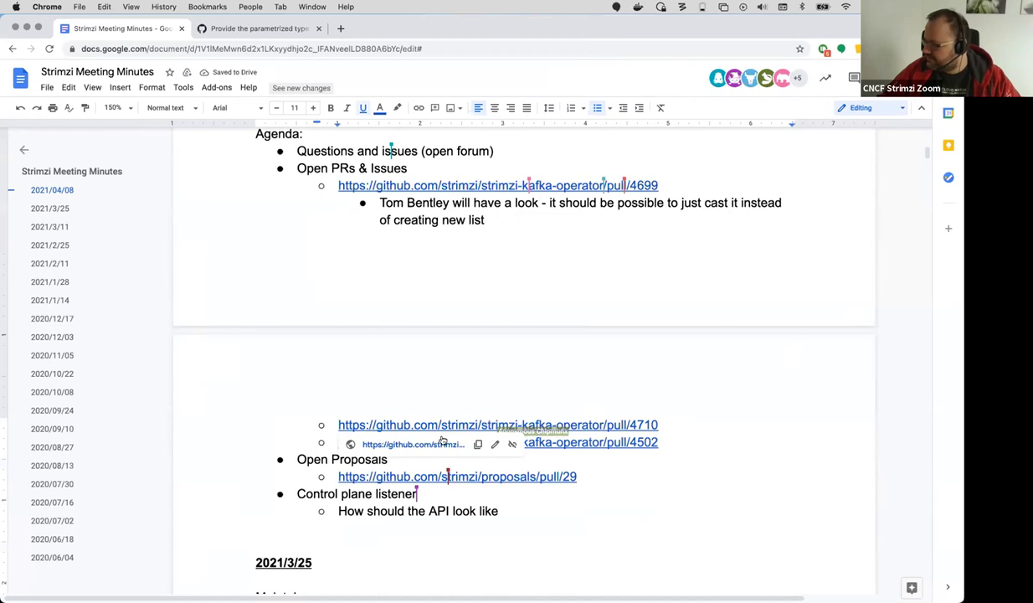
# Open pull request #4710 in a new tab and scroll through its MirrorMakerAgent.java diff
pyautogui.click(437, 445)
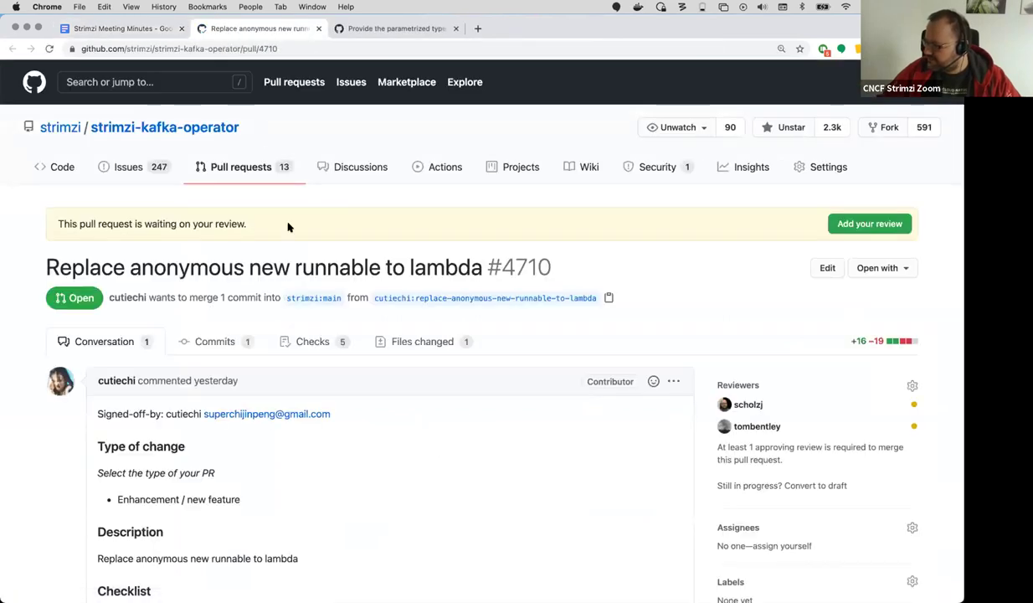
pyautogui.click(423, 337)
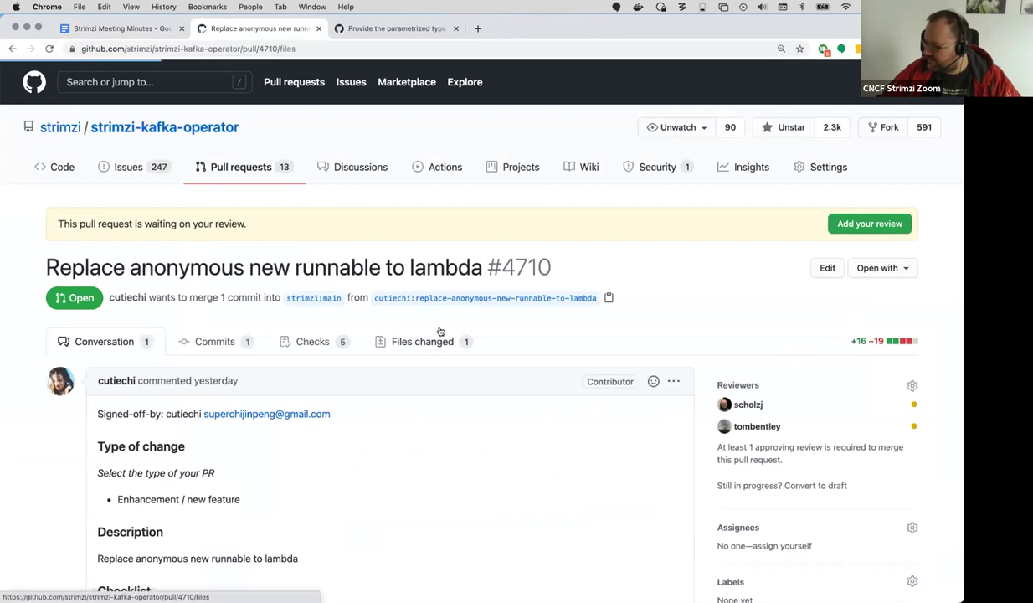
pyautogui.scroll(-1, 440, 331)
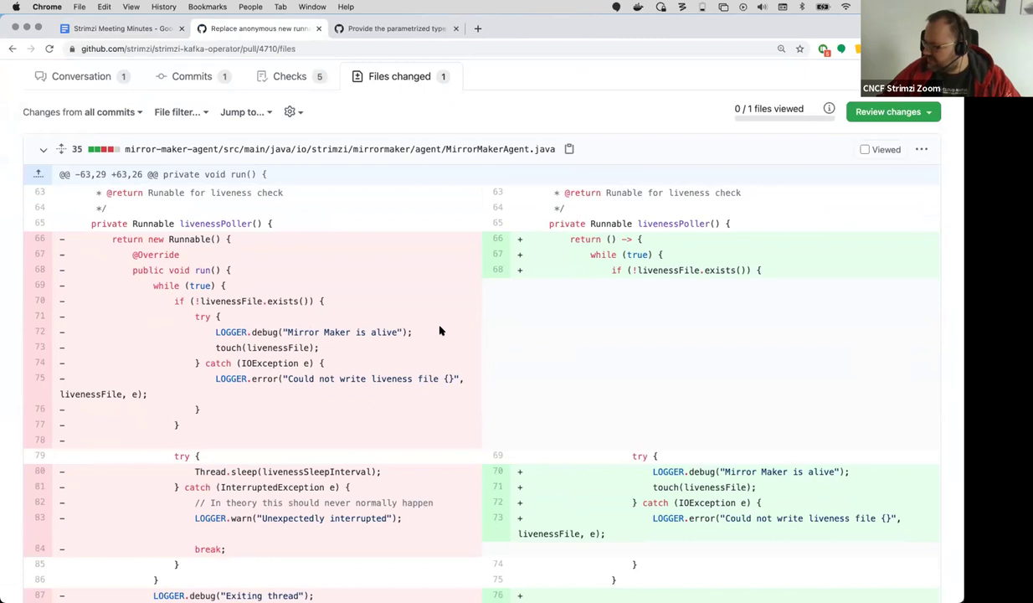
pyautogui.scroll(-6, 439, 331)
pyautogui.scroll(-6, 444, 333)
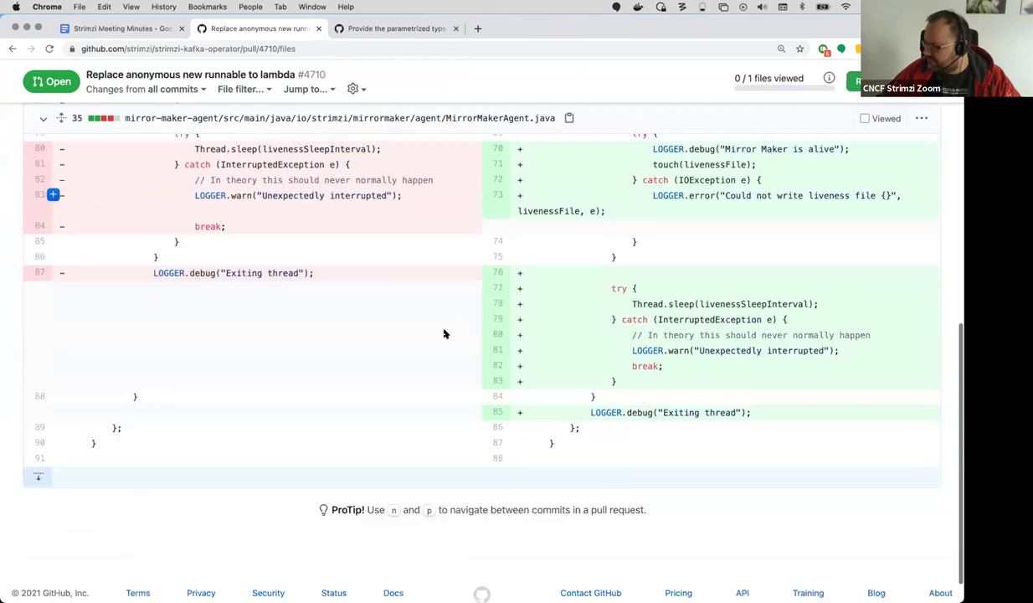
pyautogui.scroll(10, 443, 333)
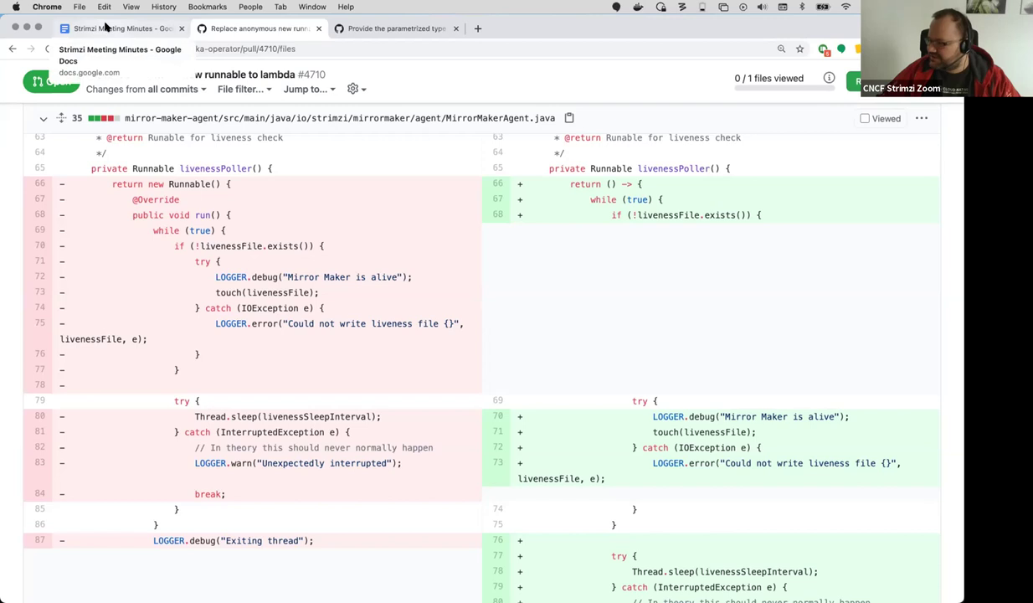
# Back in the meeting minutes, open the pull/4502 link in a new tab
pyautogui.click(106, 27)
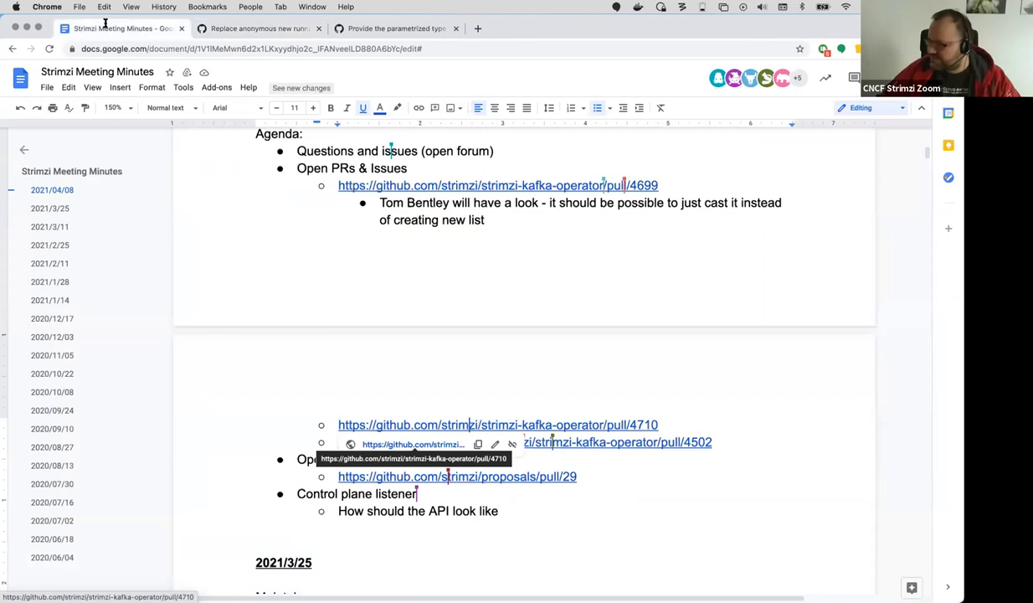
pyautogui.click(418, 219)
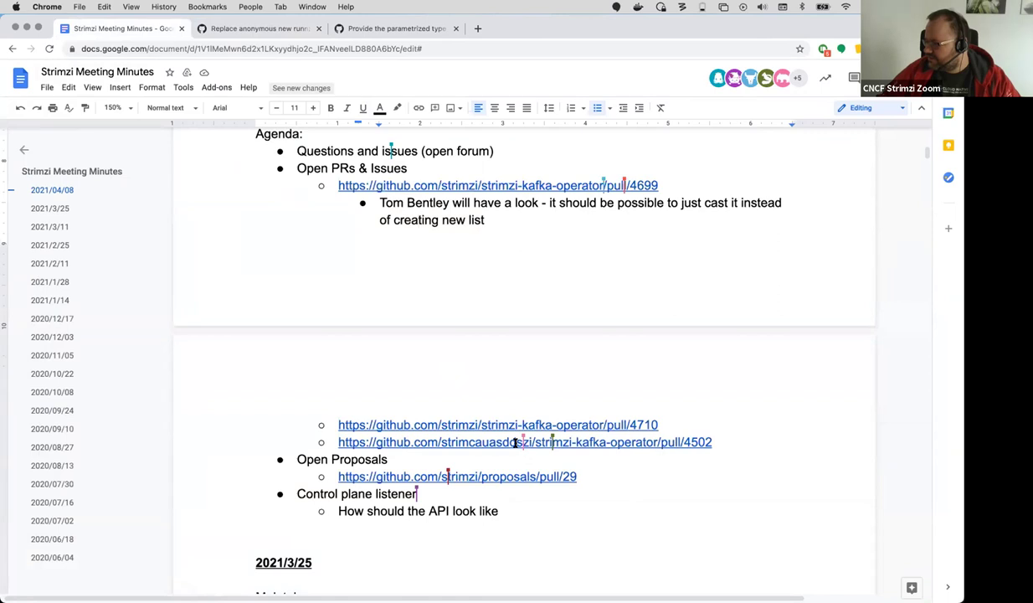
pyautogui.click(424, 442)
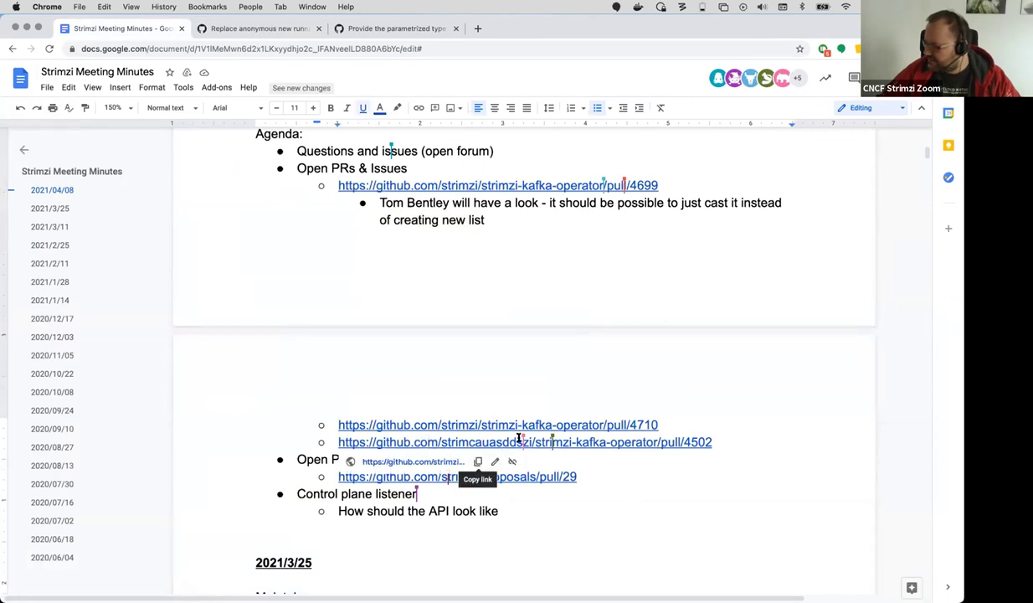
pyautogui.click(412, 462)
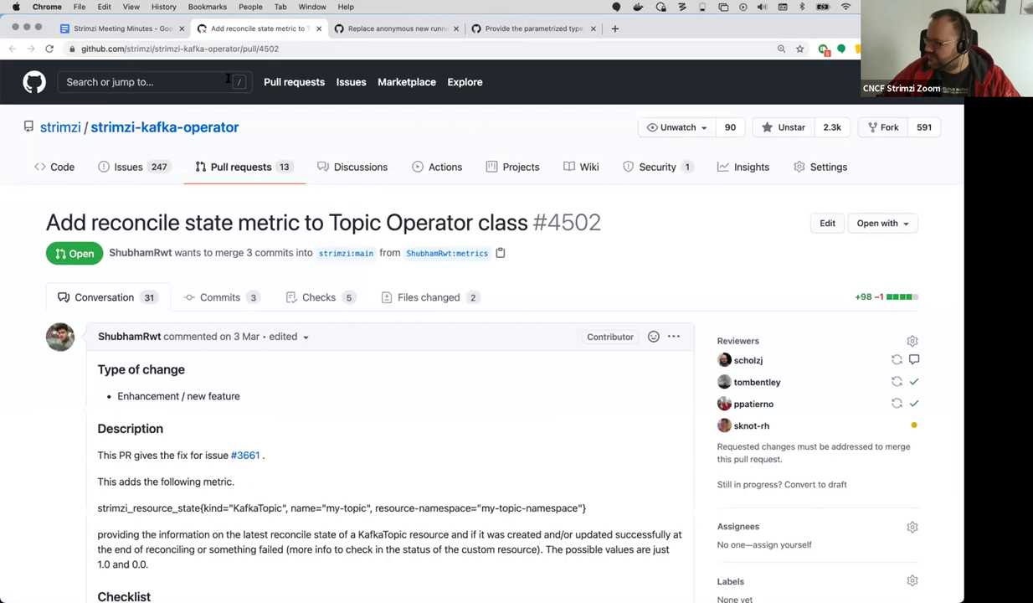
# Select the pull request #4502 web address to copy it
pyautogui.click(221, 49)
pyautogui.press('super+c')
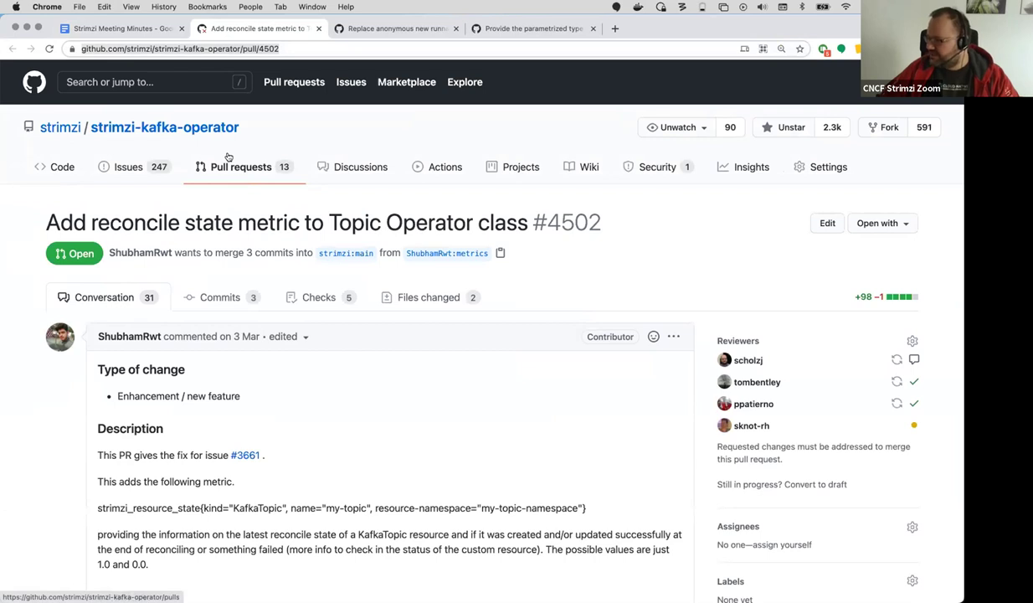
# Replace the garbled pull/4502 link with the copied strimzi-kafka-operator address
pyautogui.click(145, 29)
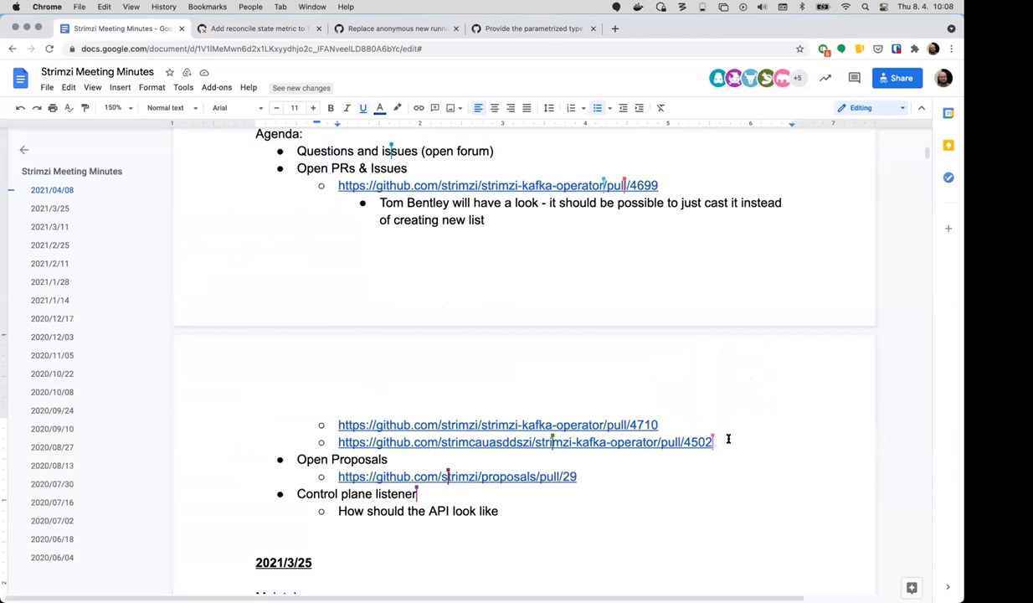
pyautogui.moveTo(715, 442); pyautogui.dragTo(338, 442)
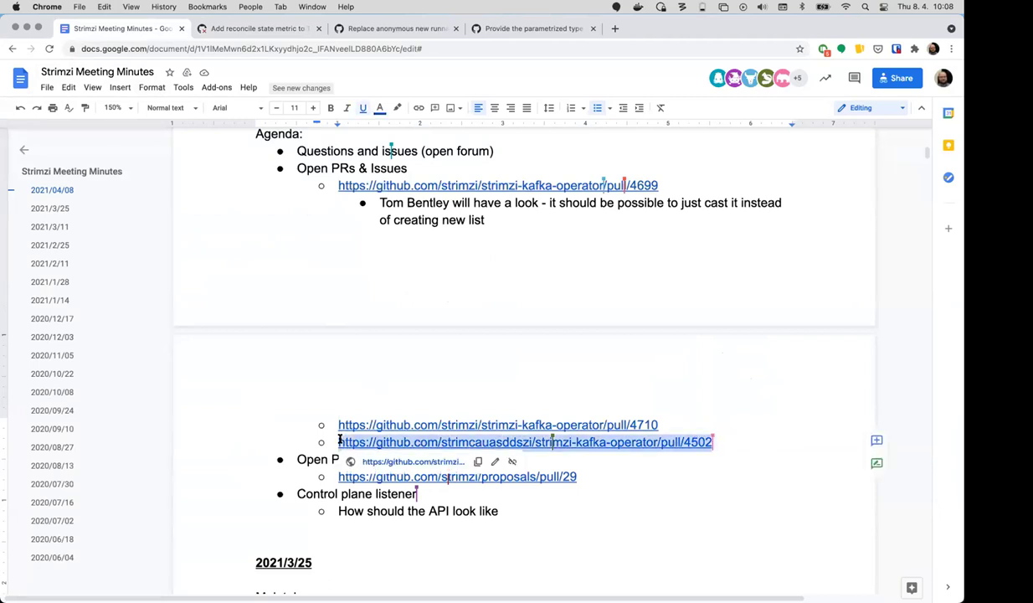
pyautogui.press('super+shift+v')
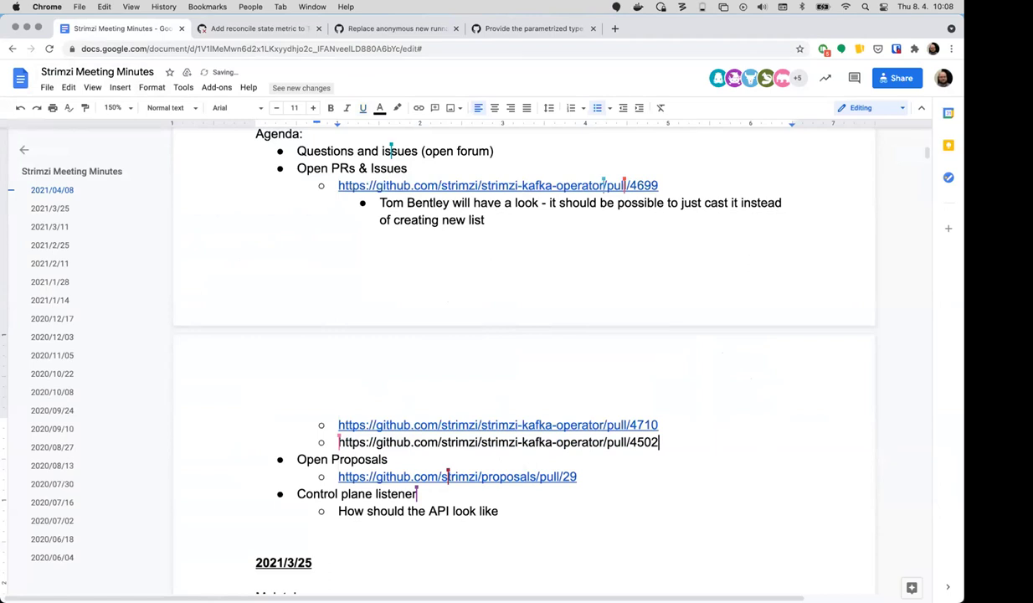
pyautogui.press('Return')
pyautogui.press('BackSpace')
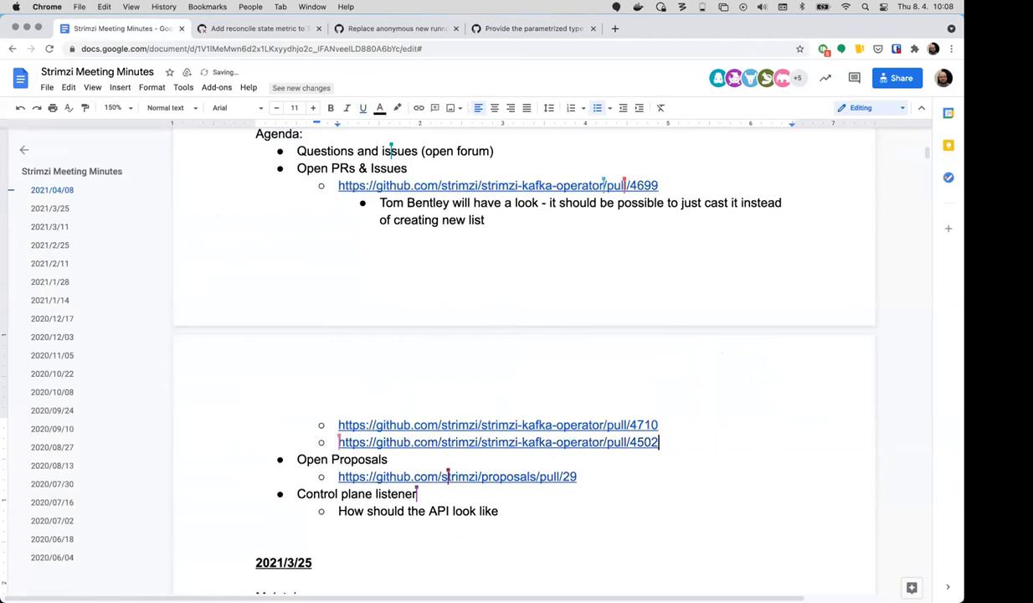
# Add a sub-bullet under pull/4502 noting a reviewer plans to have a look at this
pyautogui.press('Return')
pyautogui.press('Tab')
pyautogui.write('Tom Bentley plan')
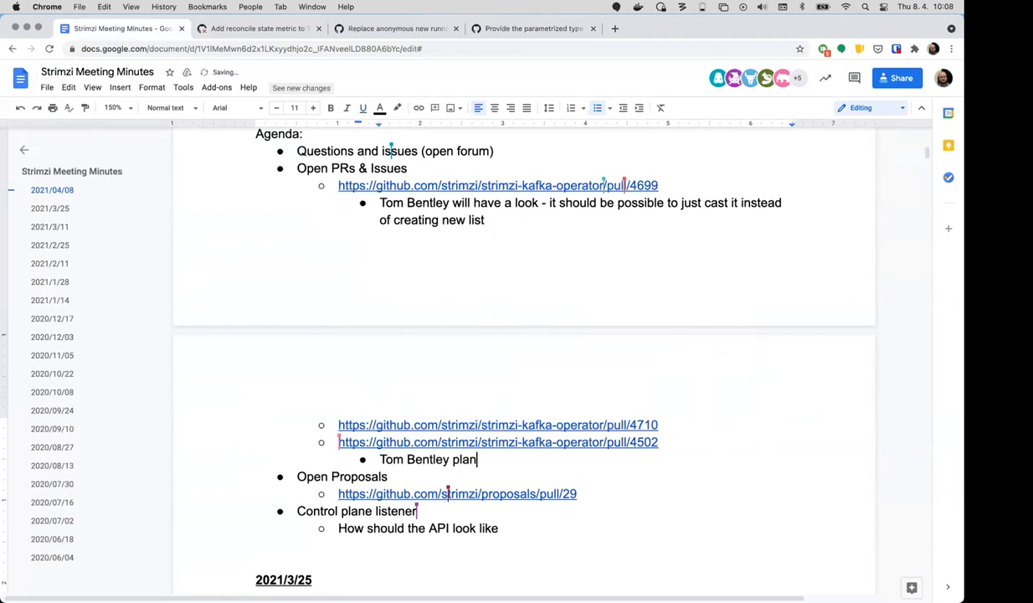
pyautogui.write('s to have a look ')
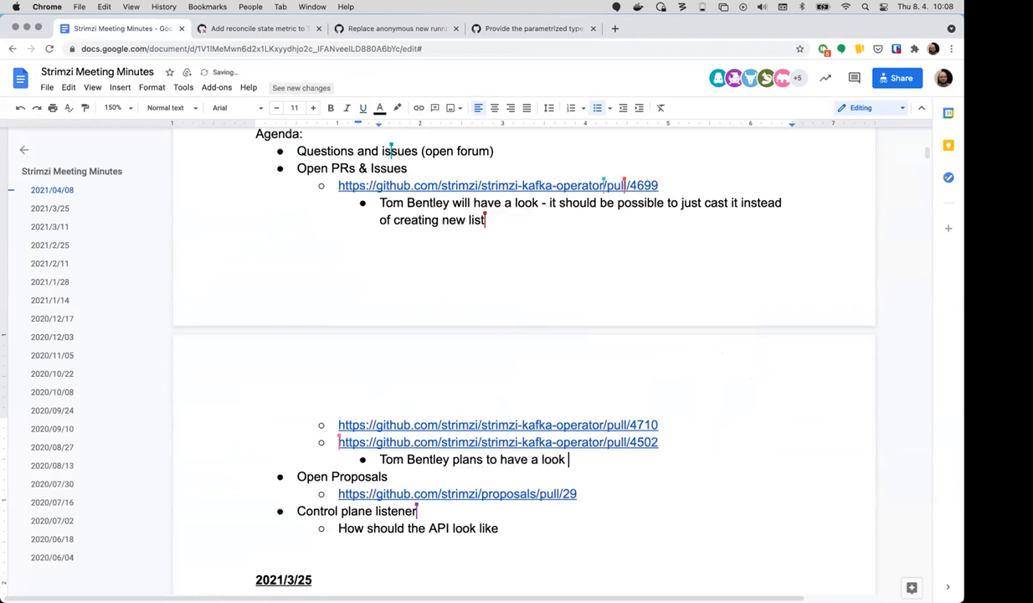
pyautogui.write('at this')
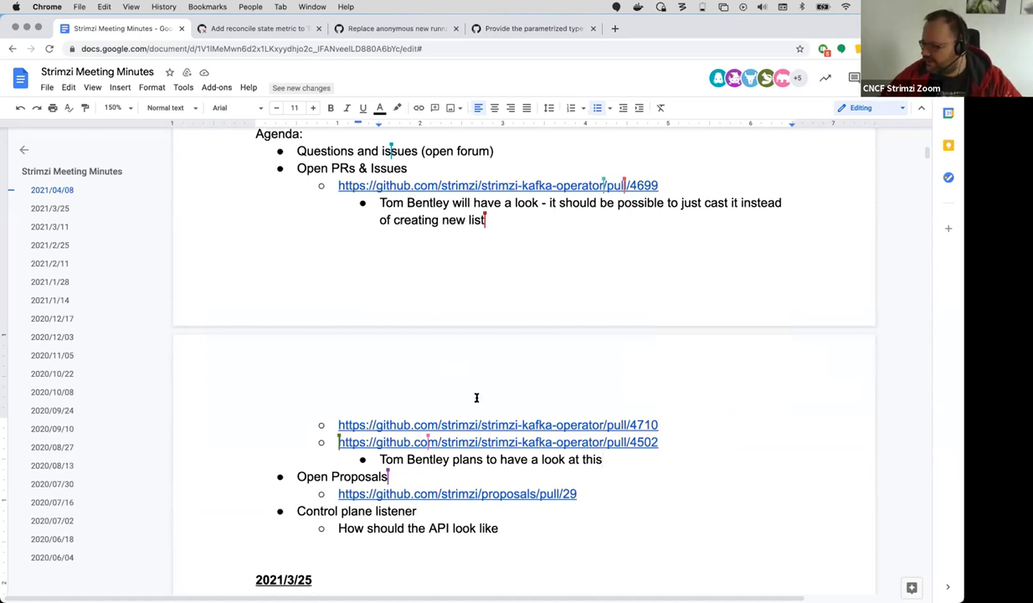
# Open proposals pull request #29 in a new tab and view its new proposal file diff
pyautogui.click(426, 494)
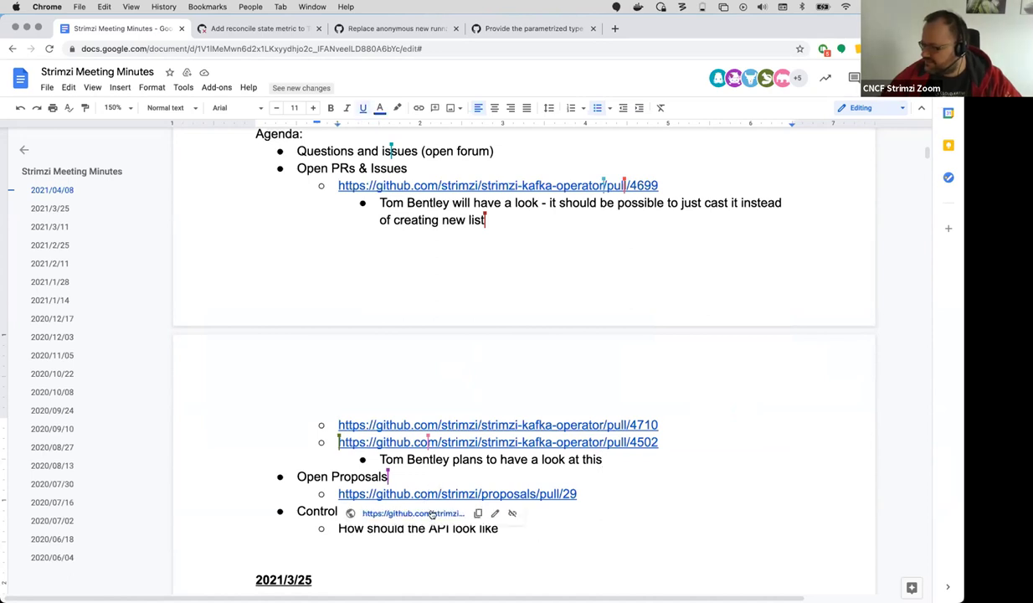
pyautogui.click(377, 513)
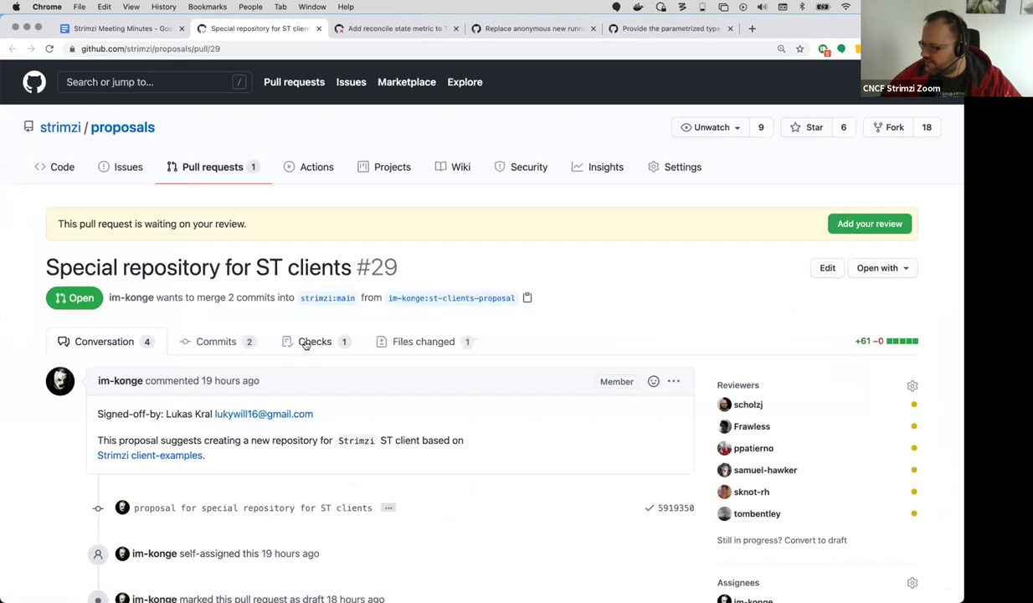
pyautogui.click(413, 343)
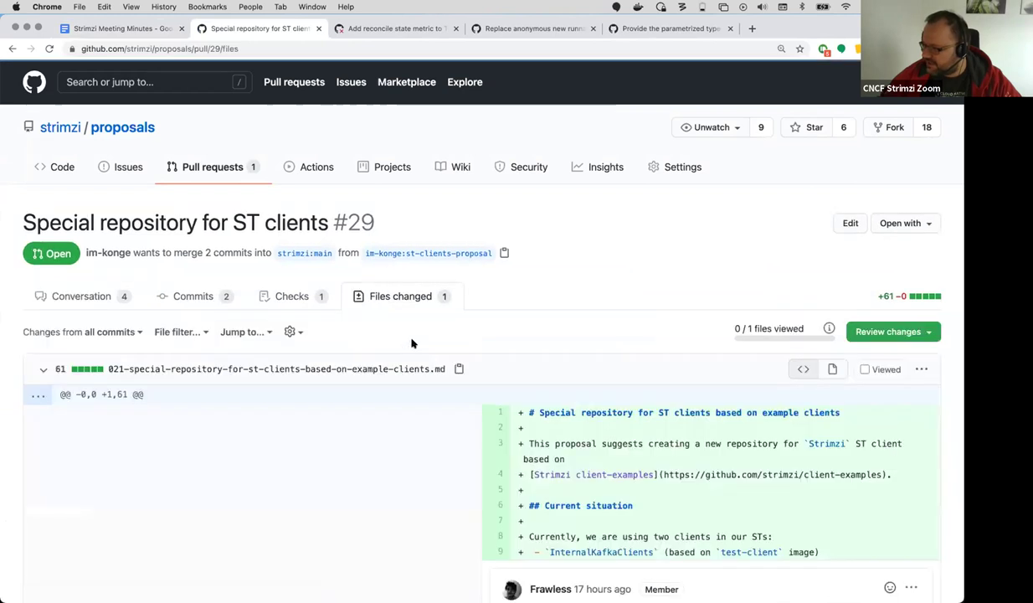
pyautogui.scroll(-5, 411, 342)
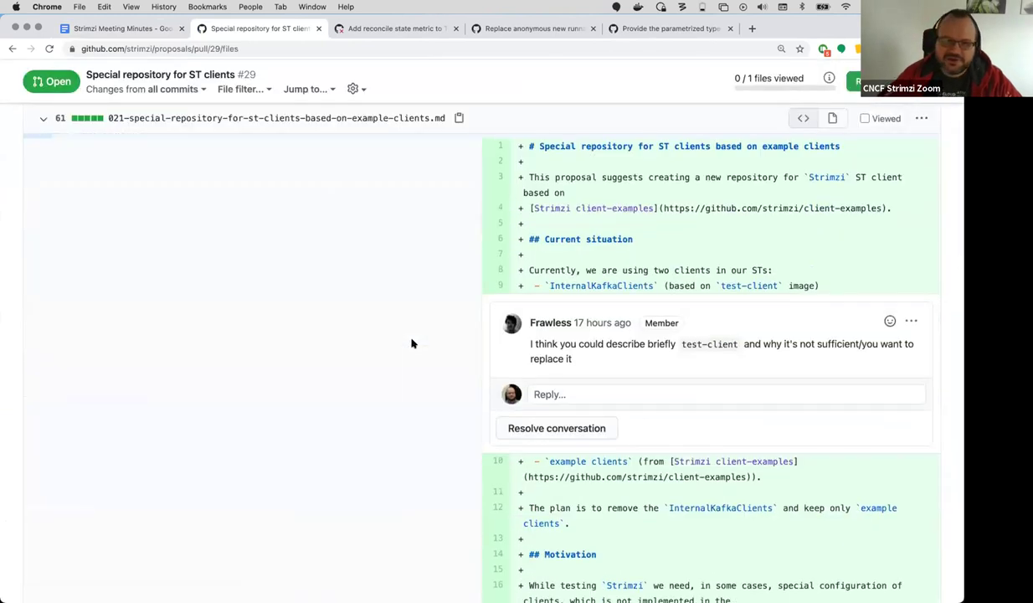